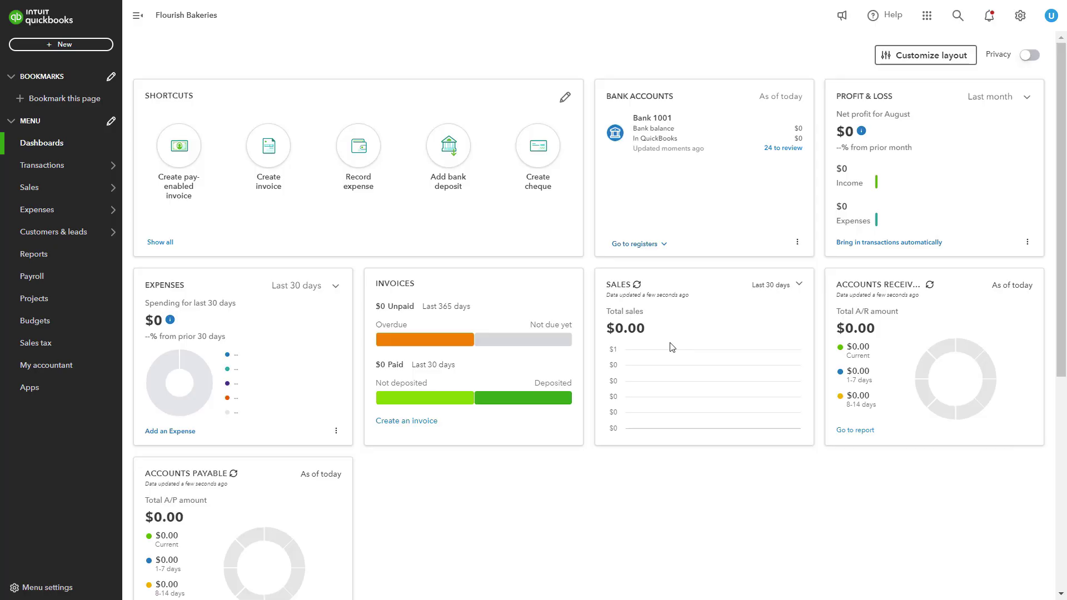
Step: Go to Transactions > Bank transactions to list Bank 1001's 24 transactions awaiting review
{"action": "mouse_move", "coordinate": [68, 169]}
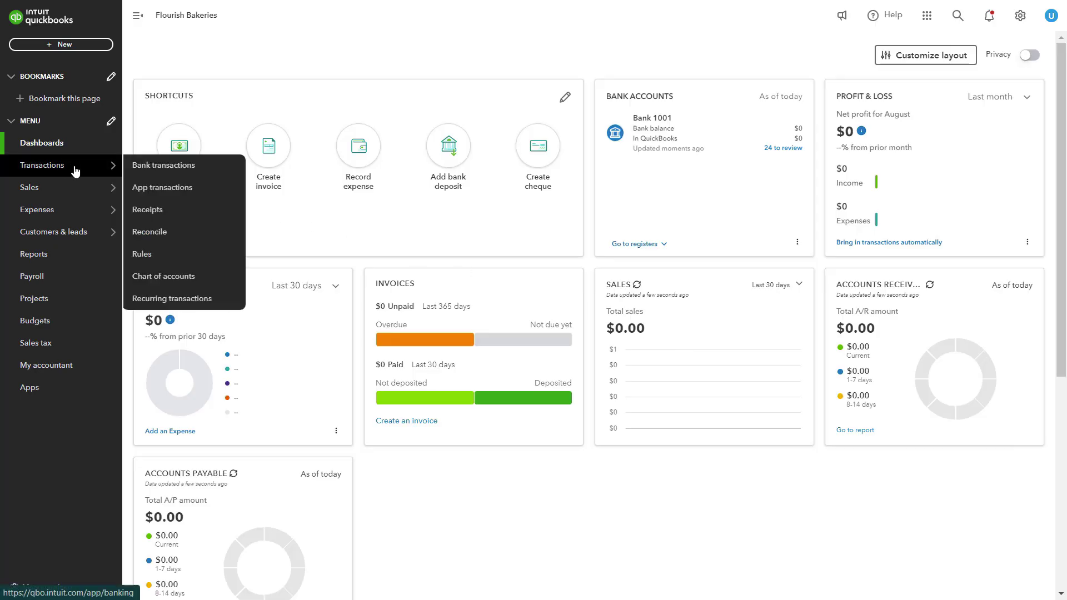
{"action": "left_click", "coordinate": [157, 172]}
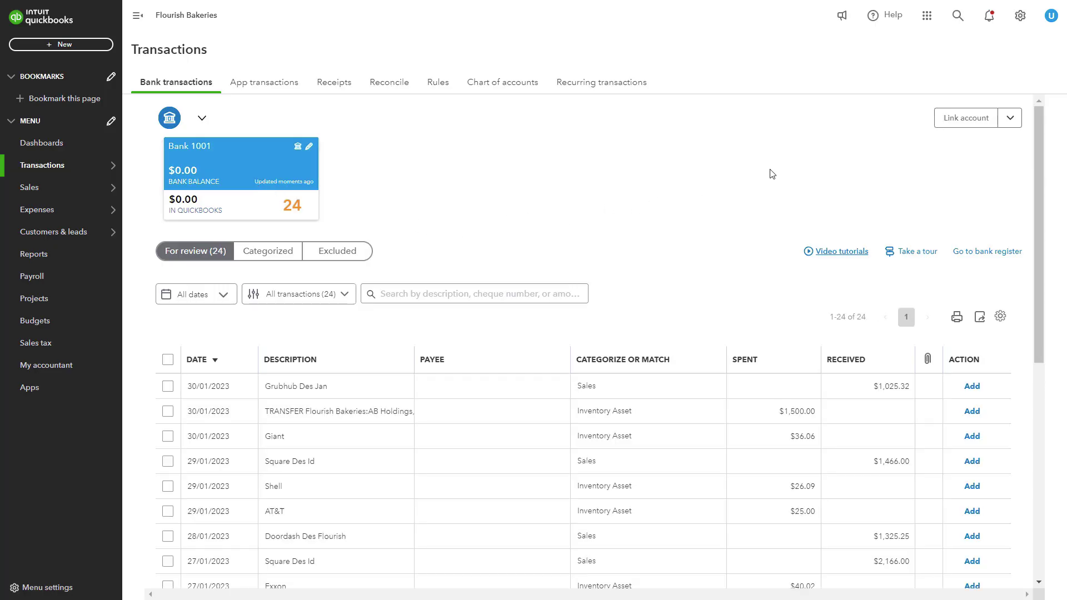
{"action": "left_click", "coordinate": [975, 122]}
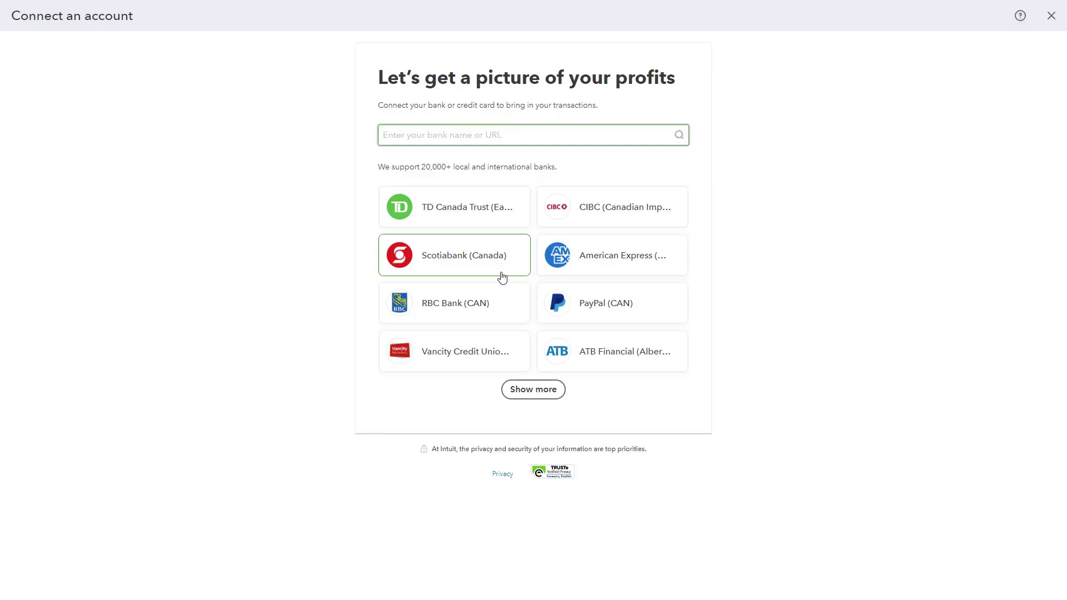
{"action": "left_click", "coordinate": [498, 306]}
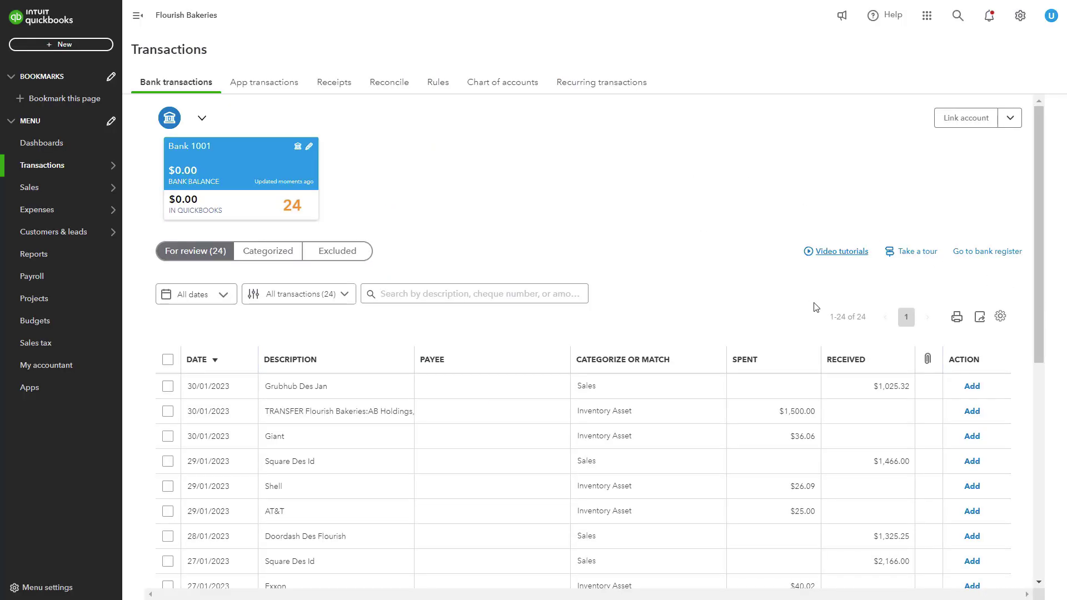
{"action": "scroll", "coordinate": [765, 419], "scroll_direction": "down", "scroll_amount": 4}
{"action": "scroll", "coordinate": [766, 419], "scroll_direction": "down", "scroll_amount": 1}
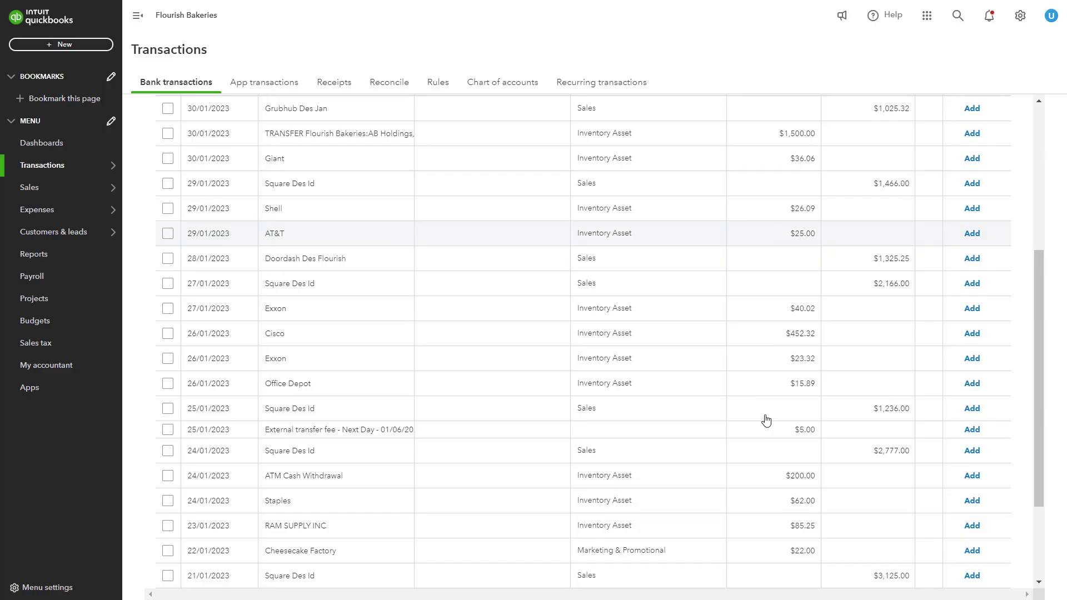
{"action": "scroll", "coordinate": [767, 414], "scroll_direction": "down", "scroll_amount": 3}
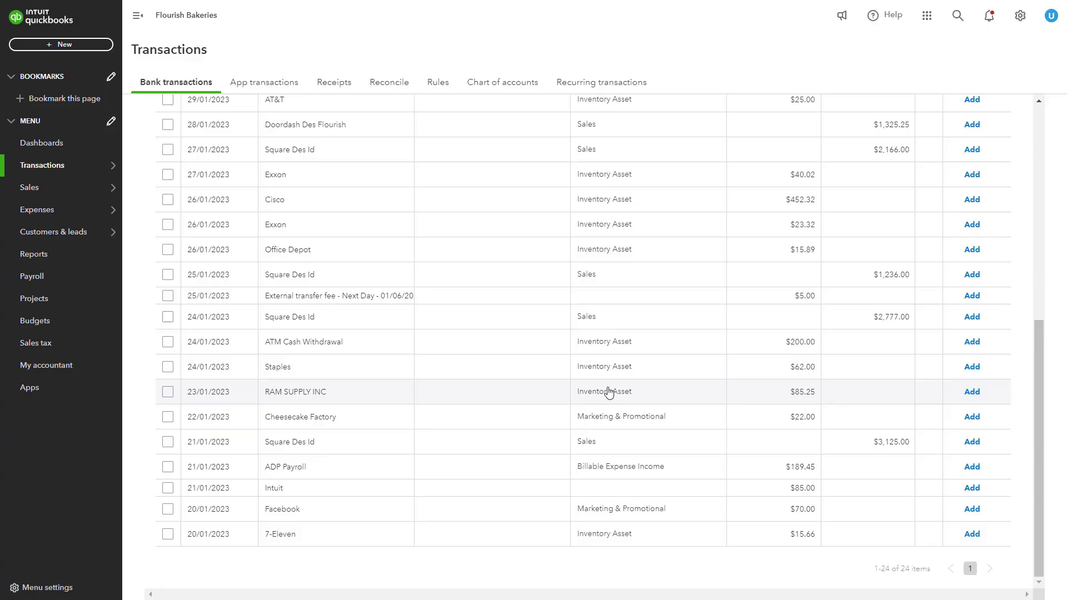
{"action": "scroll", "coordinate": [608, 392], "scroll_direction": "up", "scroll_amount": 5}
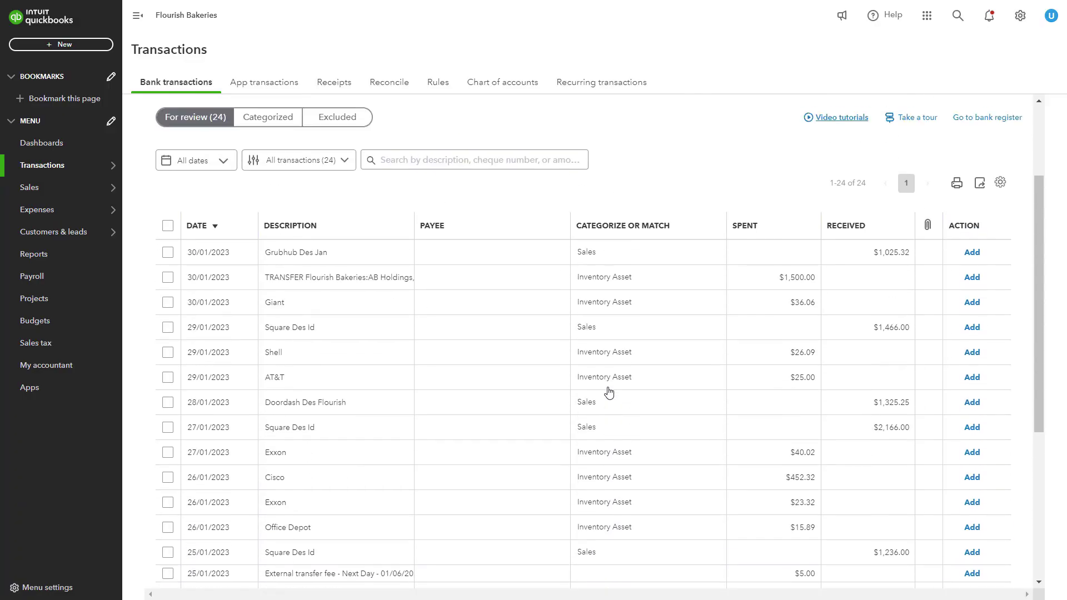
{"action": "scroll", "coordinate": [608, 392], "scroll_direction": "up", "scroll_amount": 2}
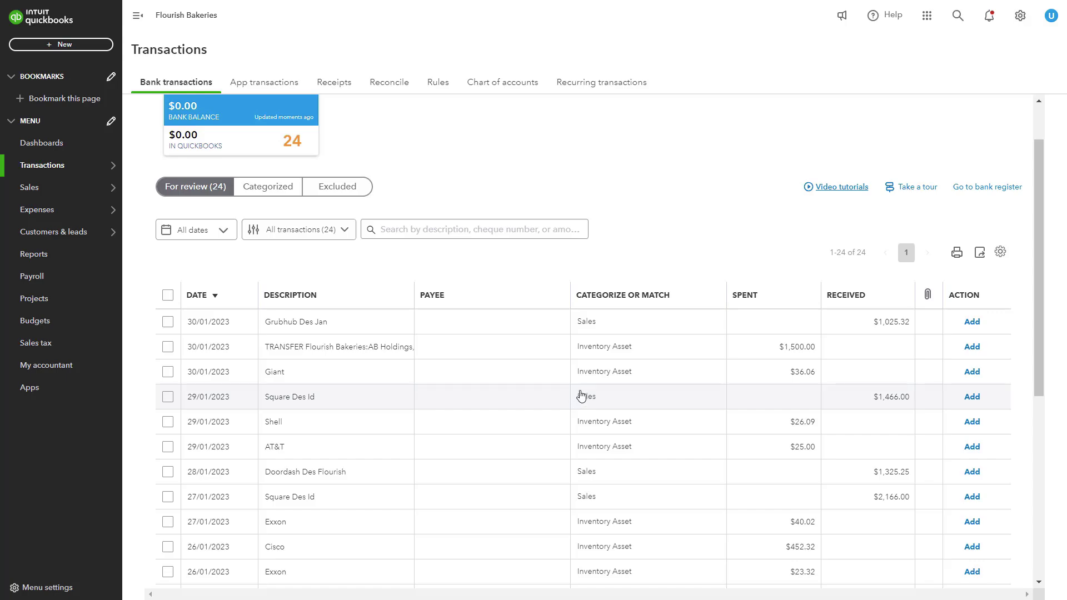
{"action": "scroll", "coordinate": [581, 396], "scroll_direction": "up", "scroll_amount": 2}
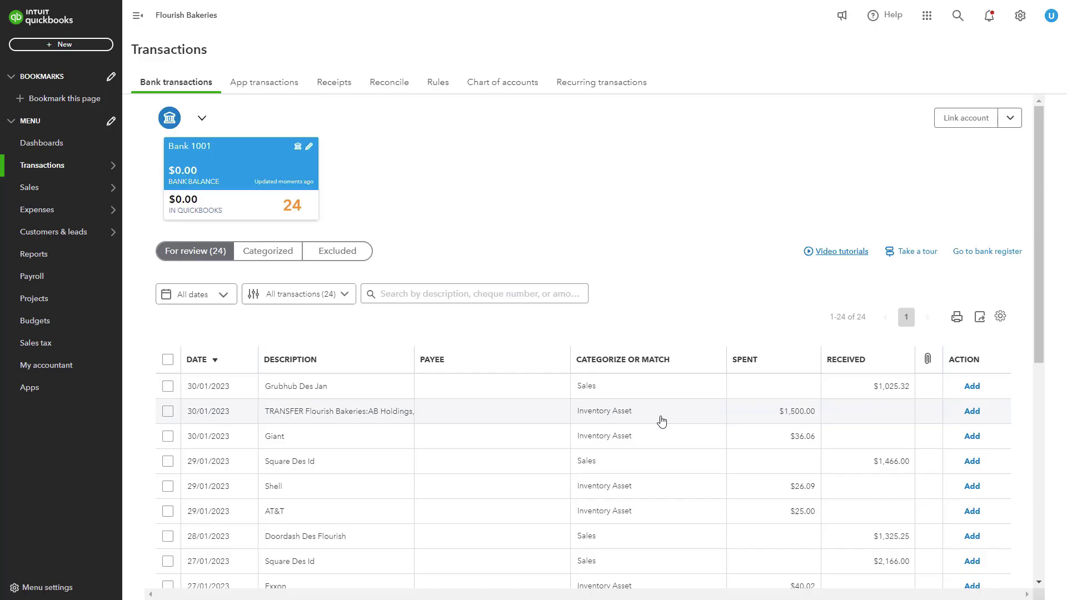
{"action": "scroll", "coordinate": [680, 477], "scroll_direction": "down", "scroll_amount": 6}
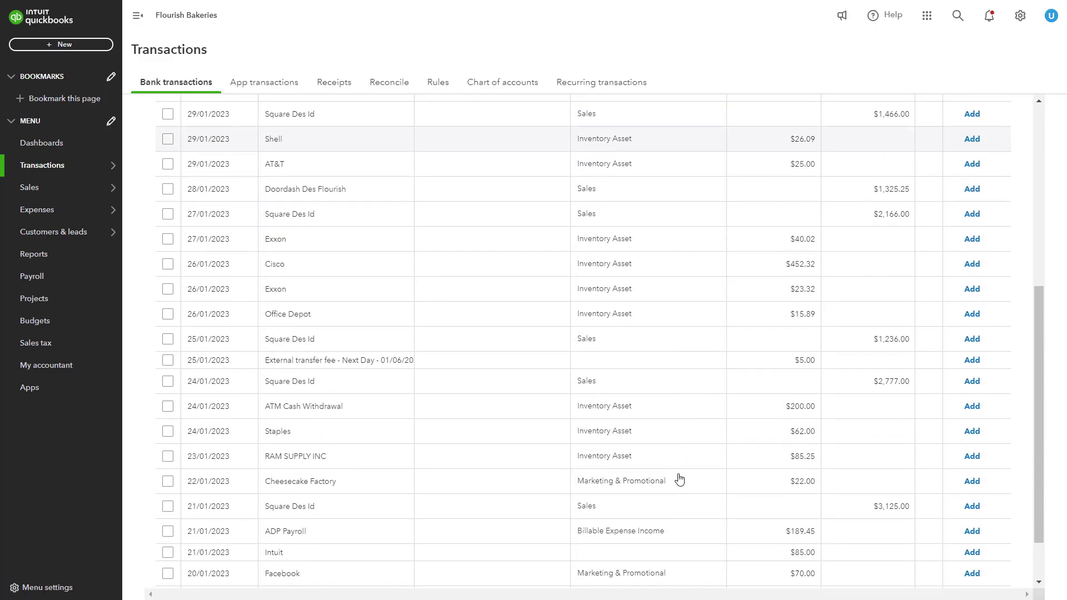
{"action": "scroll", "coordinate": [680, 479], "scroll_direction": "up", "scroll_amount": 1}
{"action": "scroll", "coordinate": [679, 479], "scroll_direction": "up", "scroll_amount": 5}
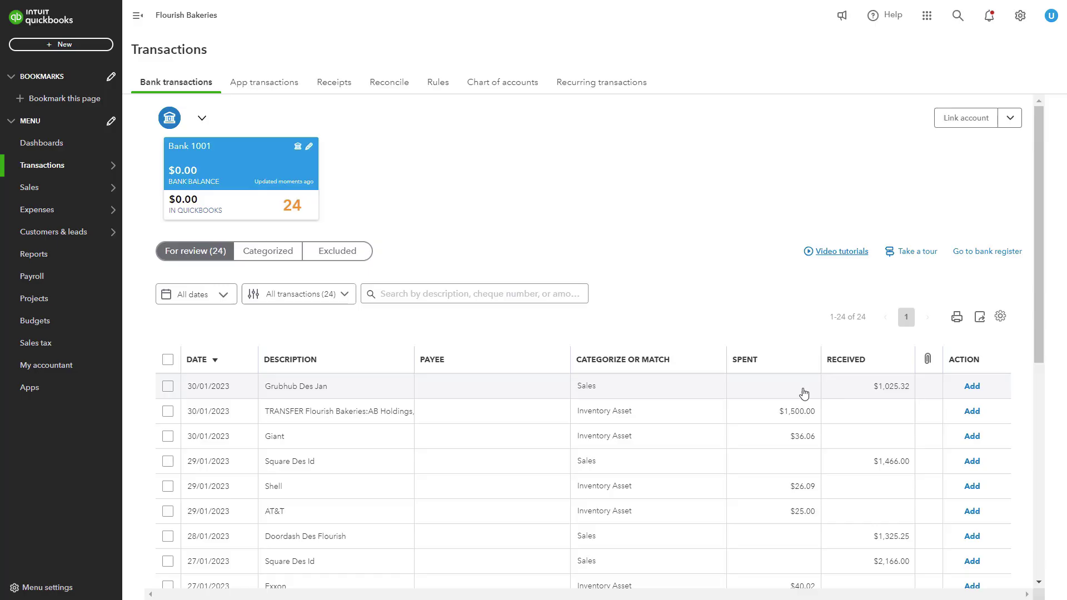
Step: Preview the Grubhub and Cisco entries, then expand the $62.00 Staples transaction categorized as Inventory Asset
{"action": "left_click", "coordinate": [929, 390]}
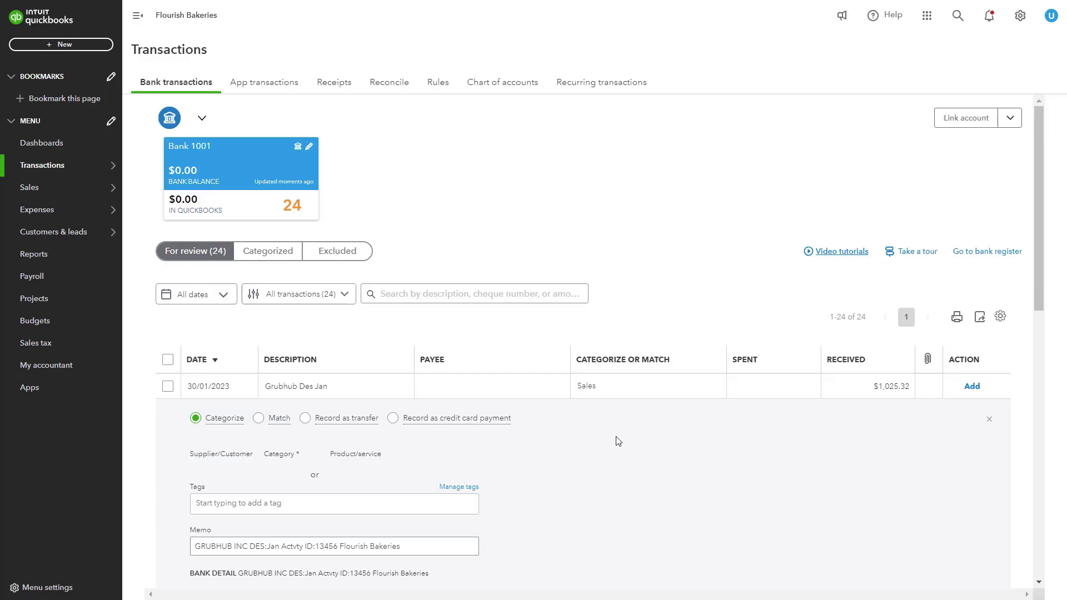
{"action": "left_click", "coordinate": [938, 394]}
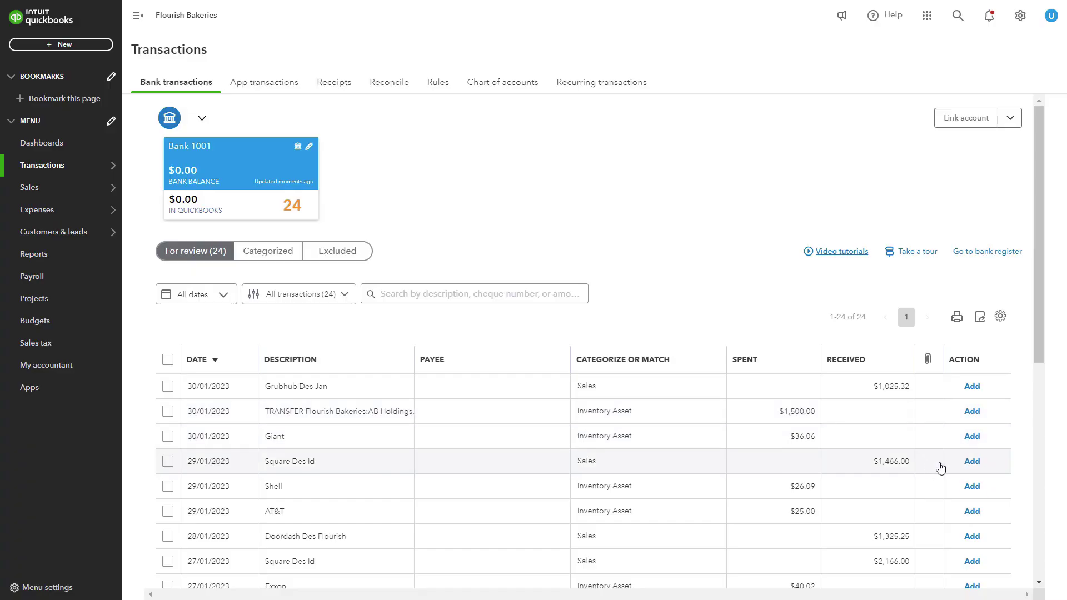
{"action": "scroll", "coordinate": [931, 496], "scroll_direction": "down", "scroll_amount": 2}
{"action": "left_click", "coordinate": [932, 495]}
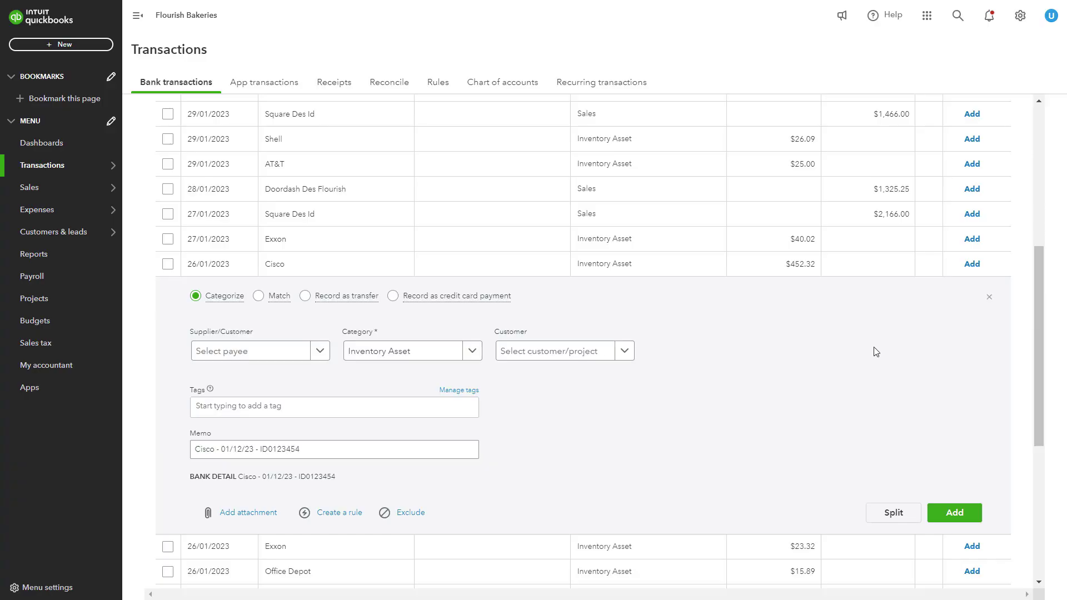
{"action": "left_click", "coordinate": [264, 354]}
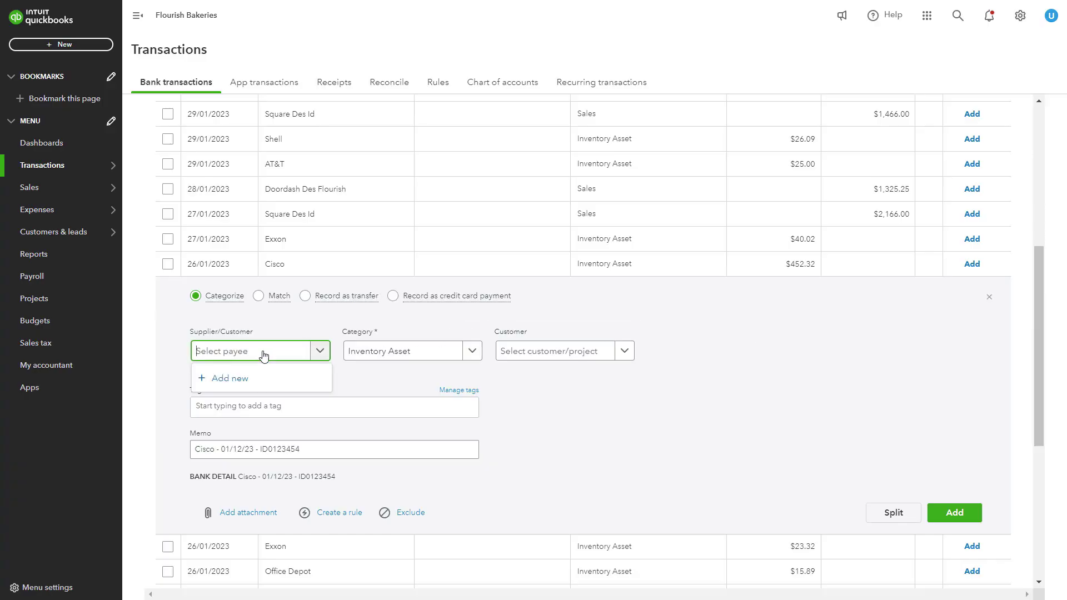
{"action": "left_click", "coordinate": [725, 367]}
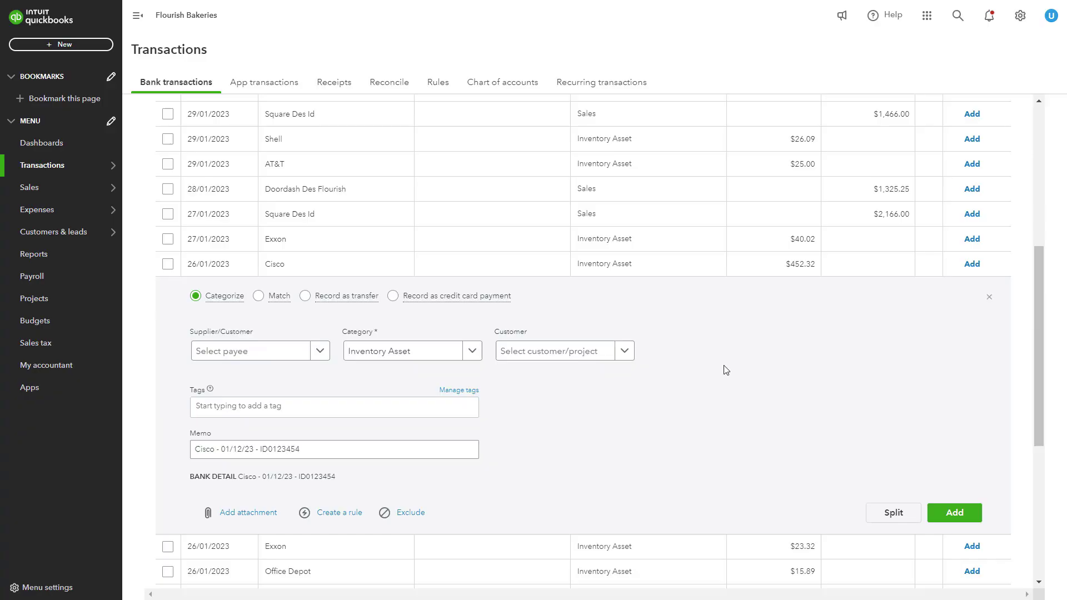
{"action": "left_click", "coordinate": [927, 275]}
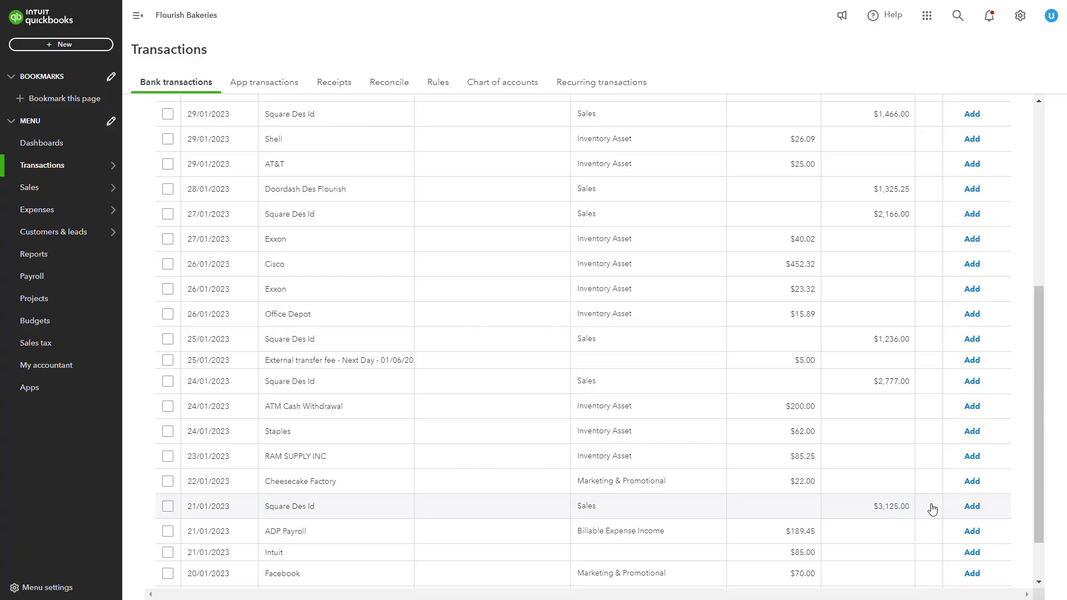
{"action": "left_click", "coordinate": [937, 443]}
Step: Open the 'Inventory from Office Depot' rule form from the Staples transaction, then close it
{"action": "scroll", "coordinate": [899, 432], "scroll_direction": "down", "scroll_amount": 4}
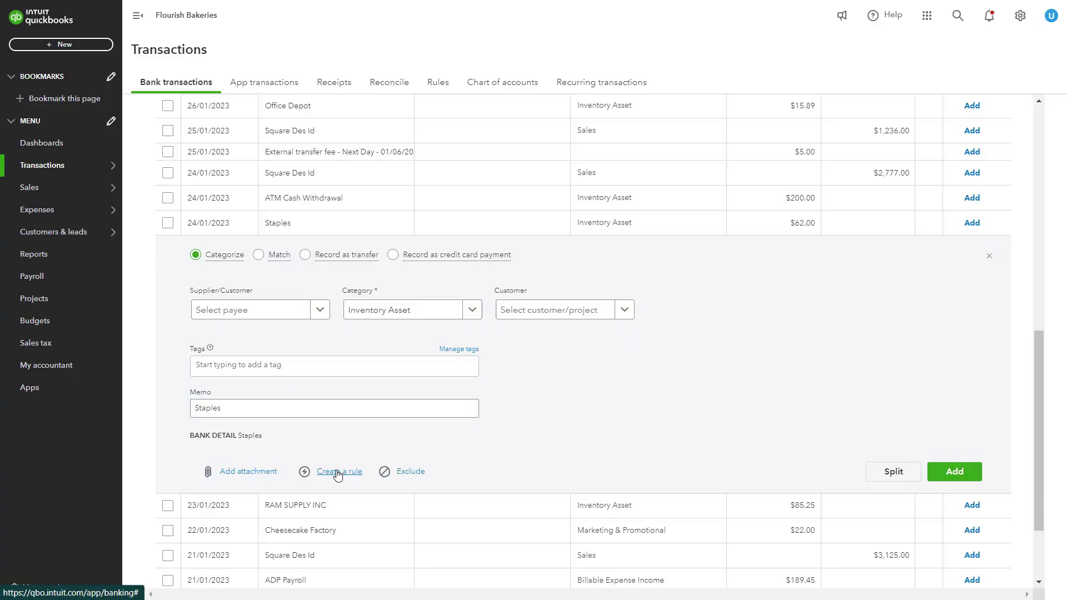
{"action": "left_click", "coordinate": [336, 474]}
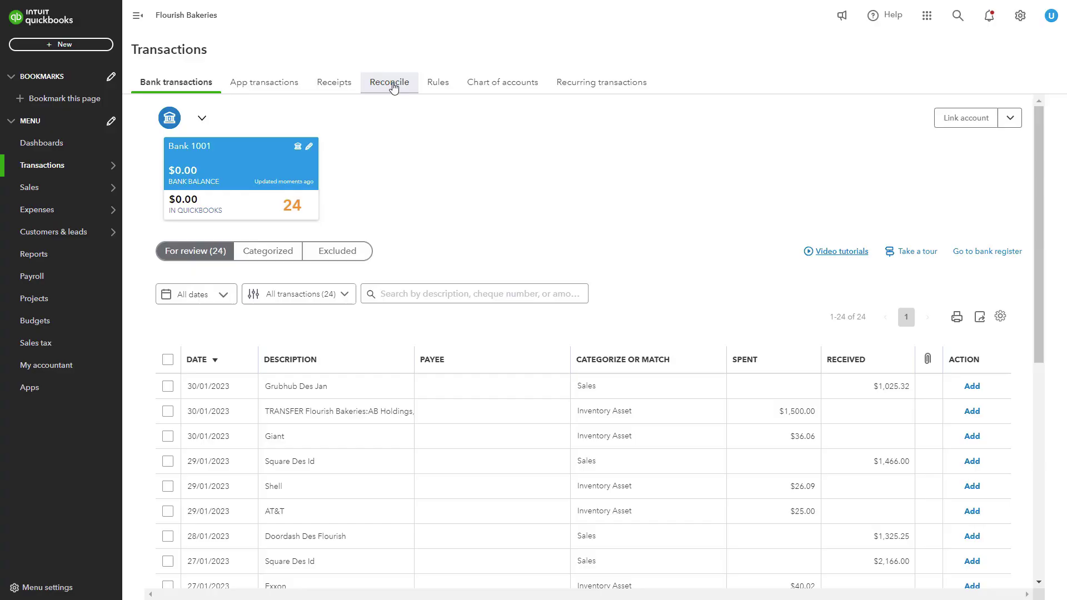
Step: Reconcile Bank 1001 for the statement ending September 17, 2024, reaching a $0.00 difference
{"action": "left_click", "coordinate": [393, 85]}
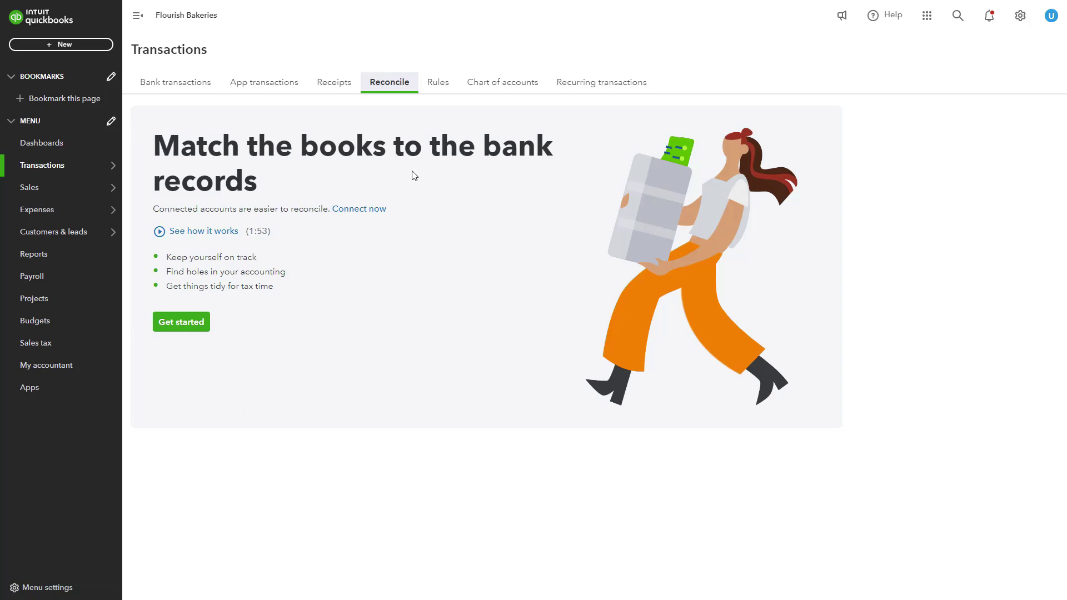
{"action": "left_click", "coordinate": [1020, 17]}
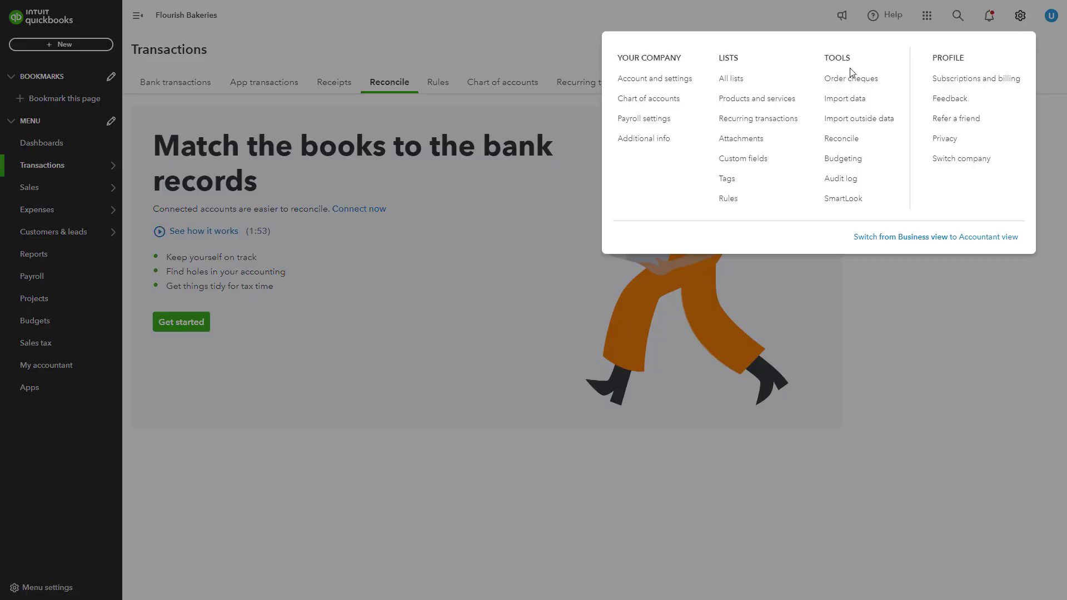
{"action": "left_click", "coordinate": [853, 138]}
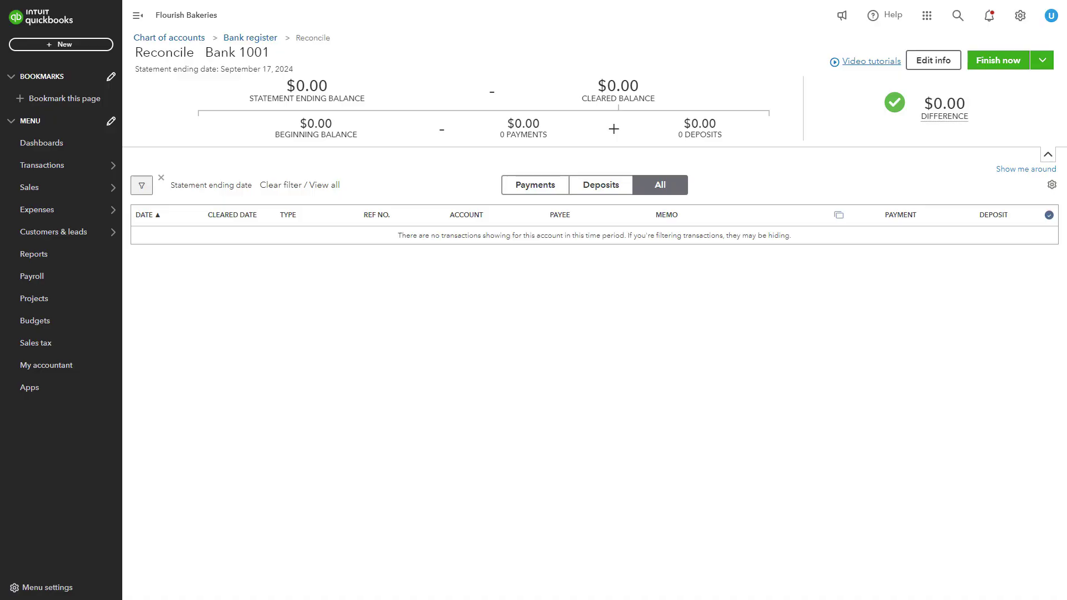
Step: Finish the Bank 1001 reconciliation through 17/09/2024 and dismiss the success message
{"action": "left_click", "coordinate": [1003, 67]}
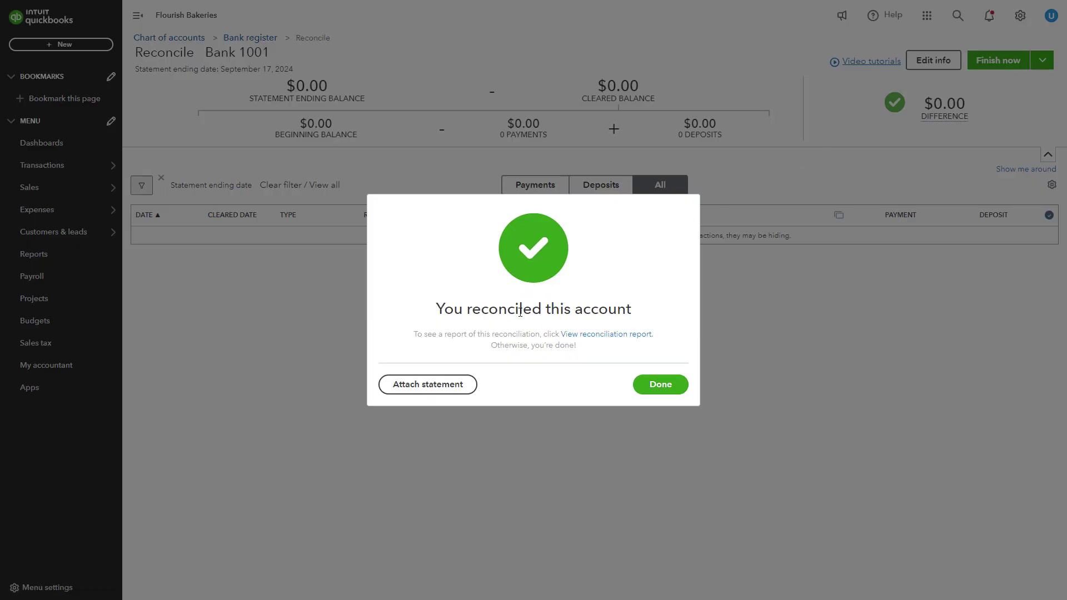
{"action": "left_click", "coordinate": [654, 380]}
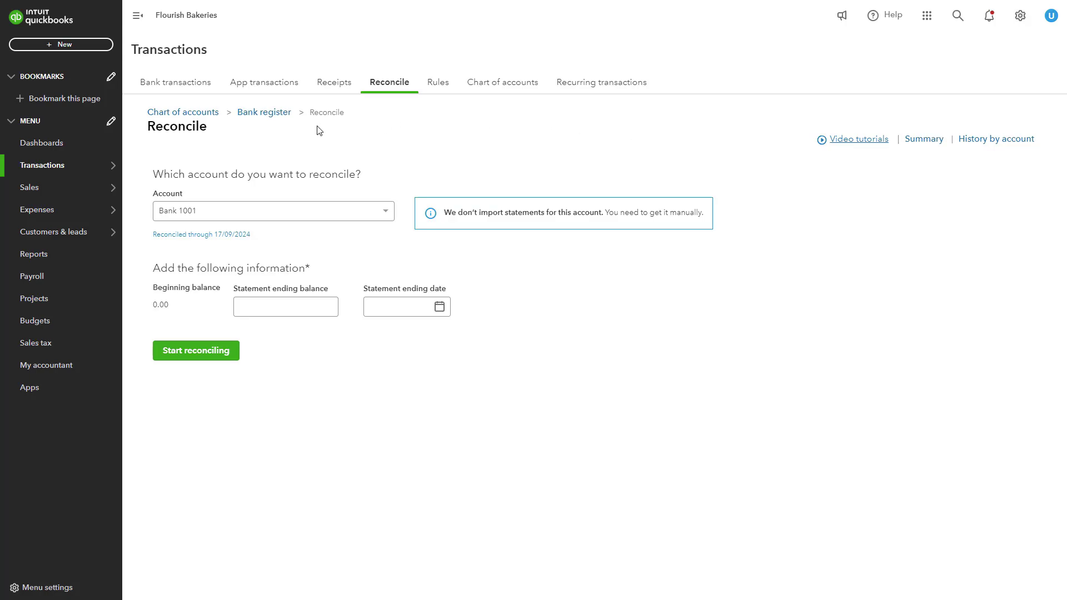
Step: Return to Bank 1001's Bank transactions list after briefly revisiting the Reconcile page
{"action": "mouse_move", "coordinate": [78, 167]}
{"action": "left_click", "coordinate": [160, 165]}
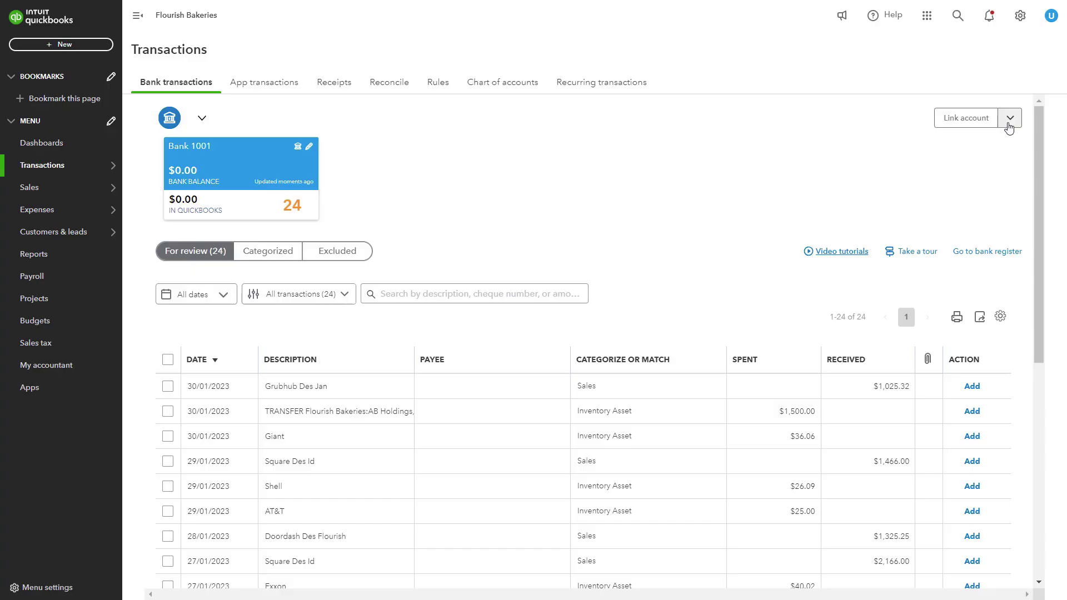
{"action": "left_click", "coordinate": [389, 82]}
{"action": "mouse_move", "coordinate": [53, 165]}
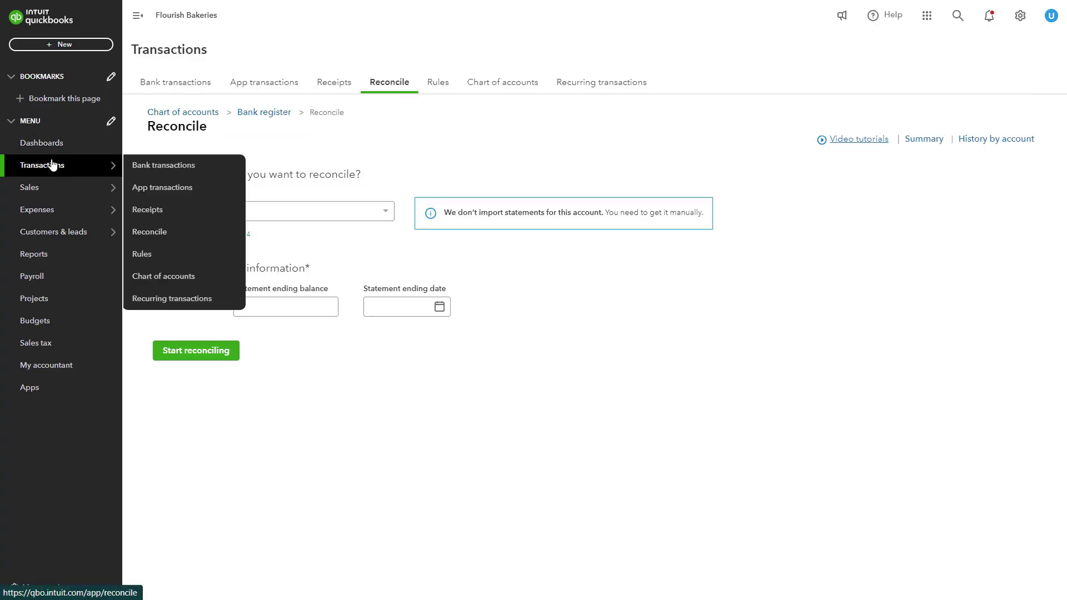
{"action": "left_click", "coordinate": [155, 165]}
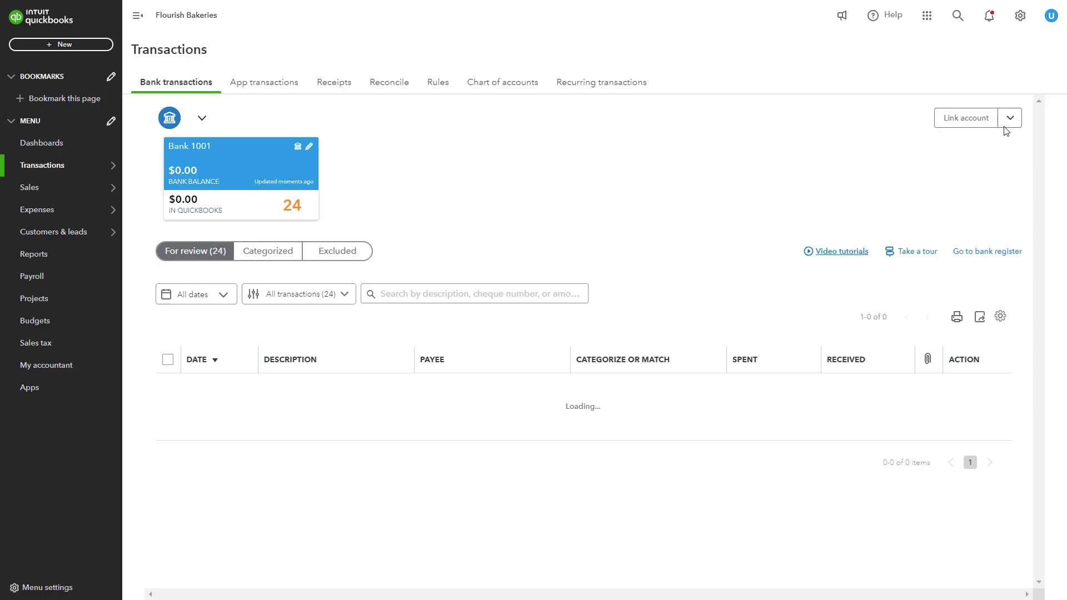
Step: Choose Upload from file beside Link account to import a bank statement file
{"action": "left_click", "coordinate": [1009, 127]}
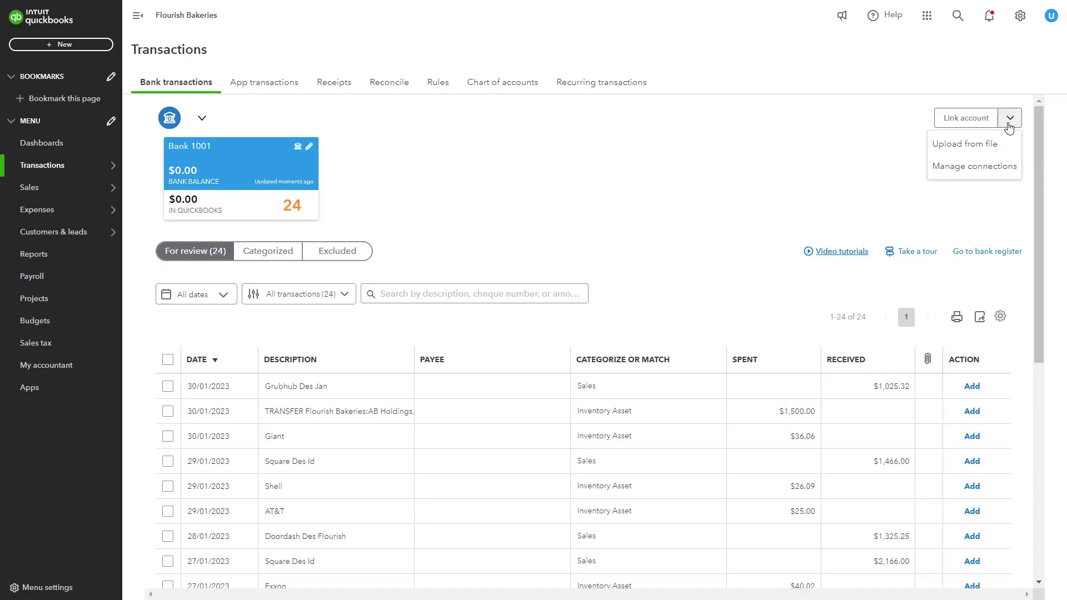
{"action": "left_click", "coordinate": [978, 148]}
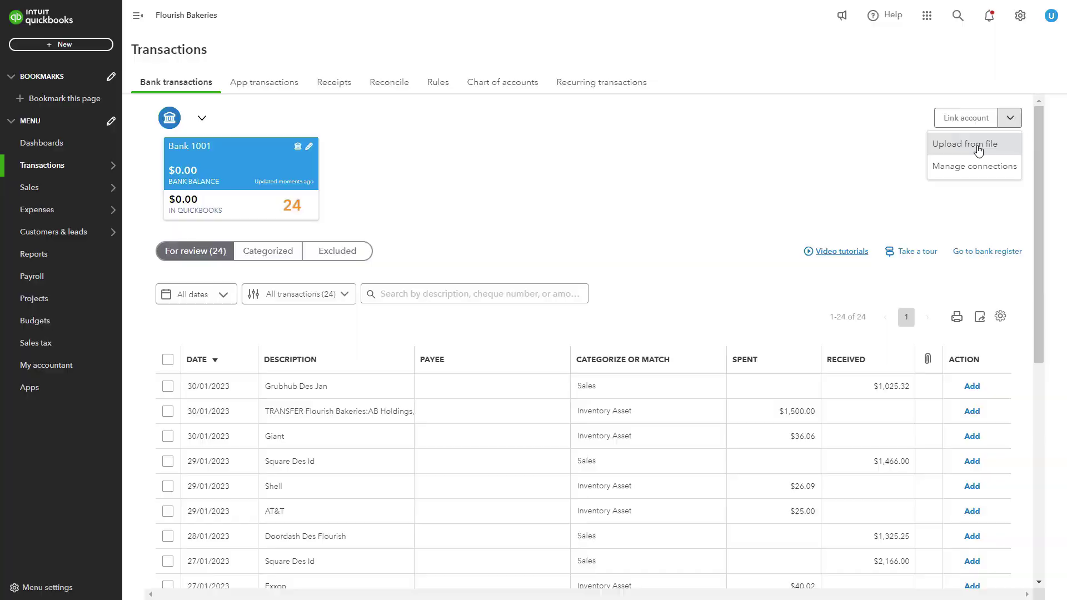